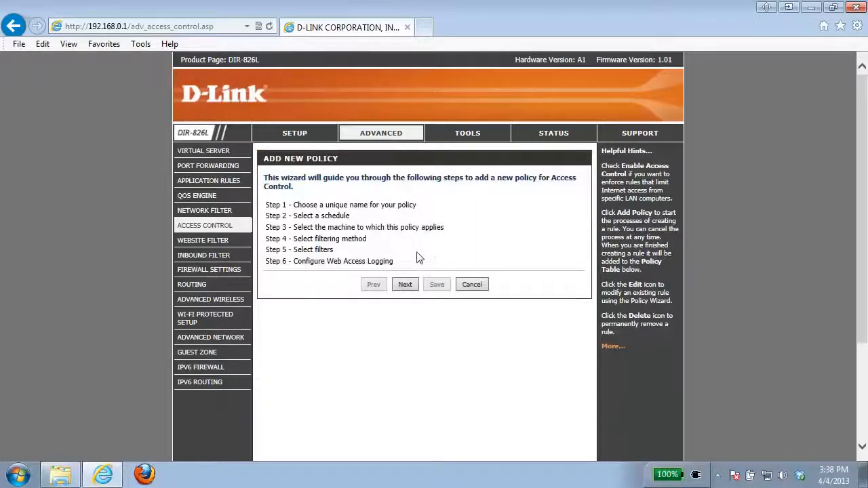
- Begin the new access control policy and name it Block Sites
{"action": "left_click", "coordinate": [406, 286]}
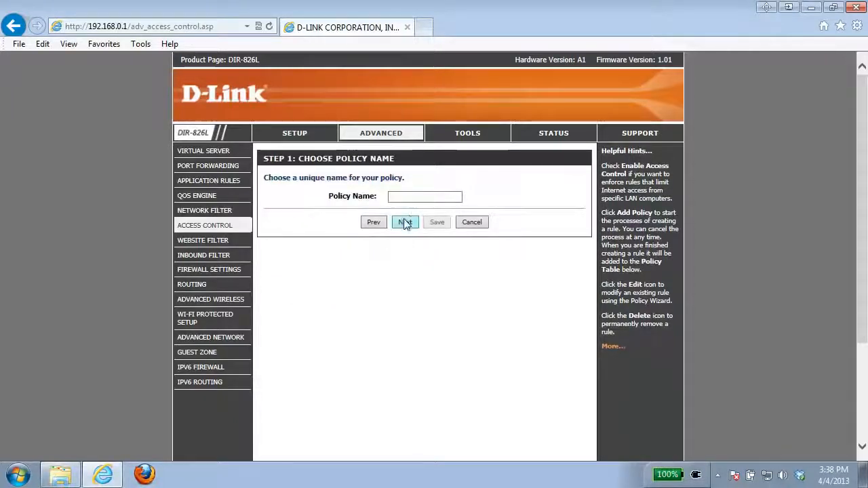
{"action": "left_click", "coordinate": [406, 196]}
{"action": "type", "text": "B"}
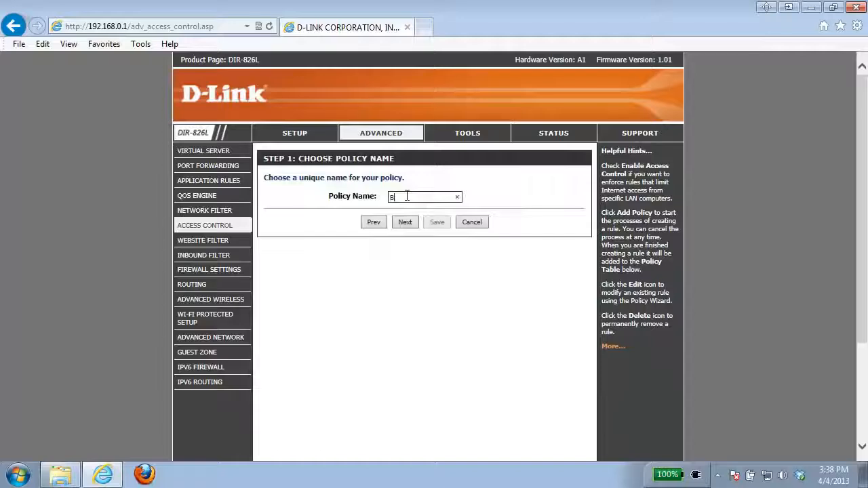
{"action": "type", "text": "lock Sites"}
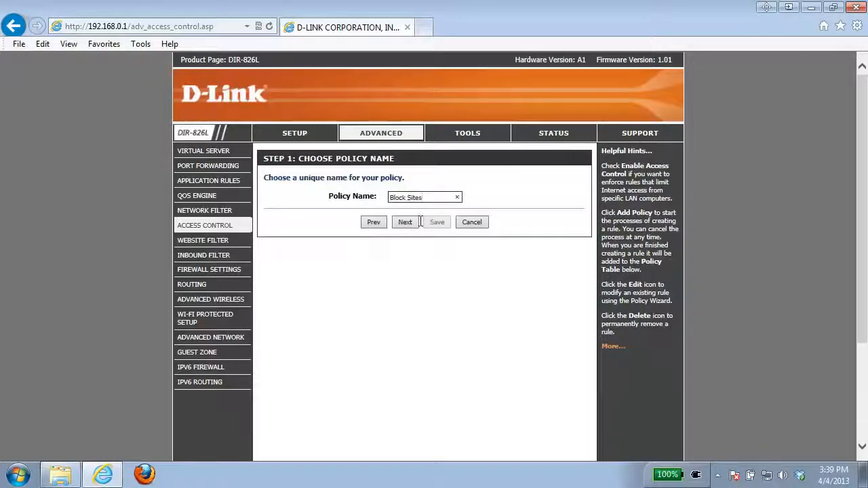
{"action": "left_click", "coordinate": [407, 222]}
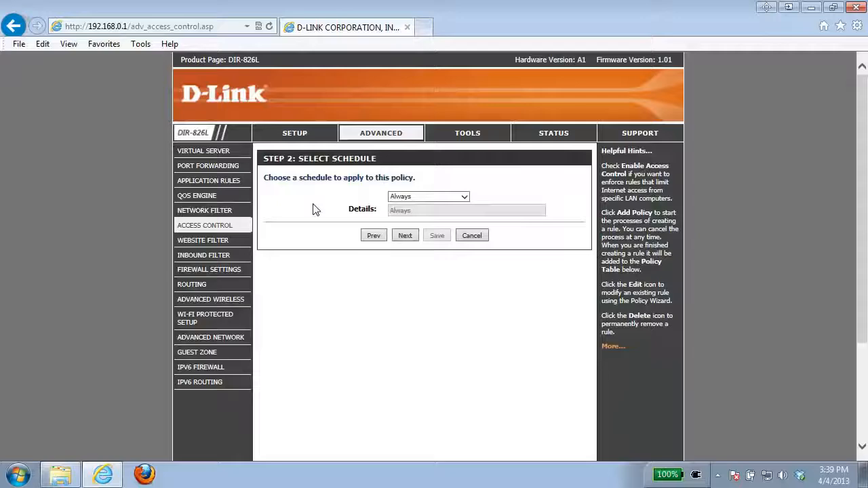
- Set the policy's schedule to Always and add Other Machines as the machine it applies to
{"action": "left_click", "coordinate": [455, 197]}
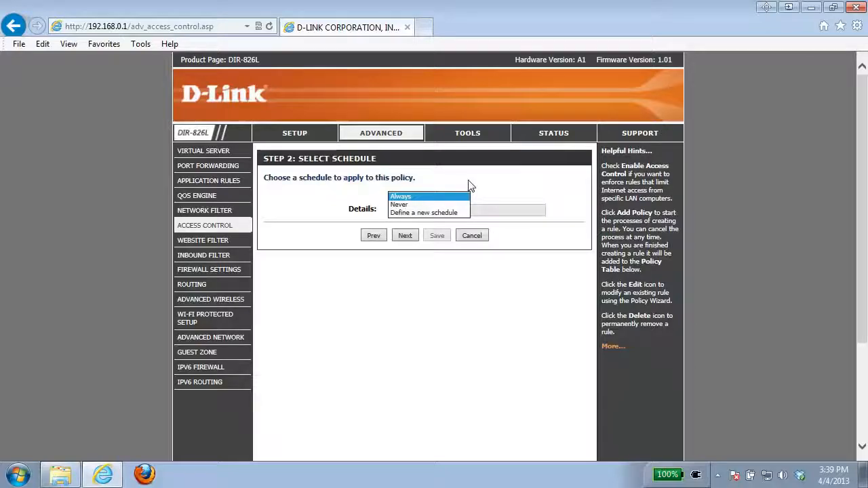
{"action": "left_click", "coordinate": [467, 181]}
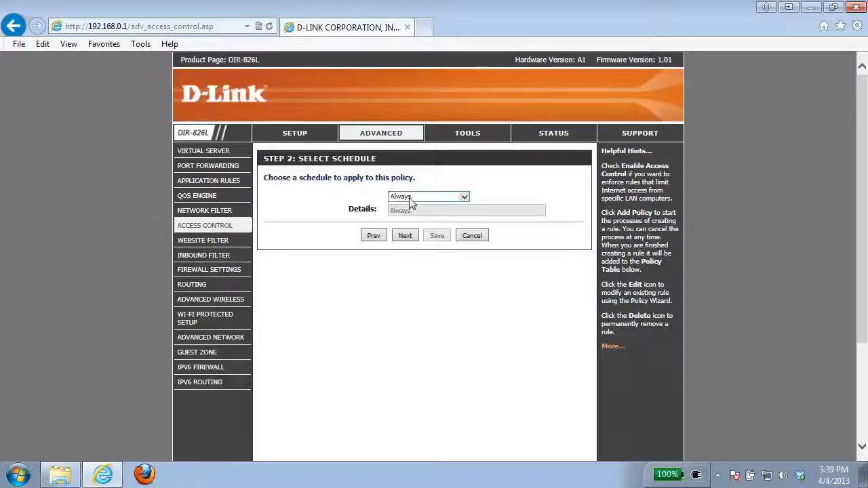
{"action": "left_click", "coordinate": [404, 235]}
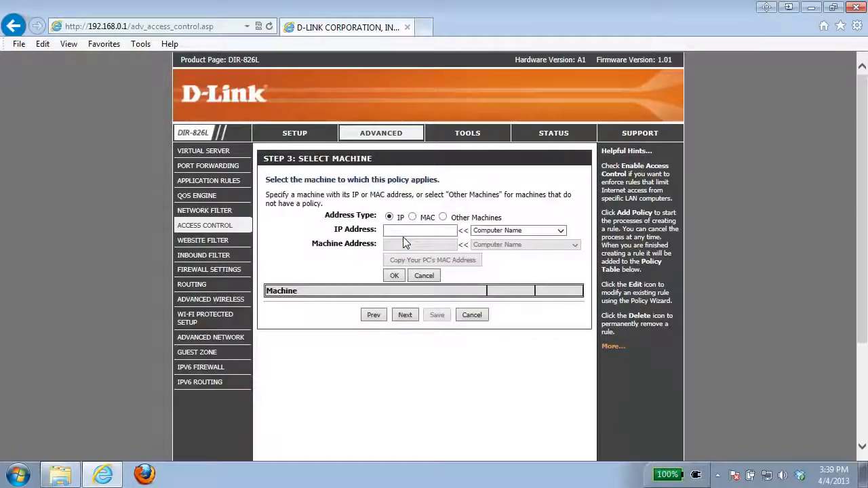
{"action": "left_click", "coordinate": [443, 218]}
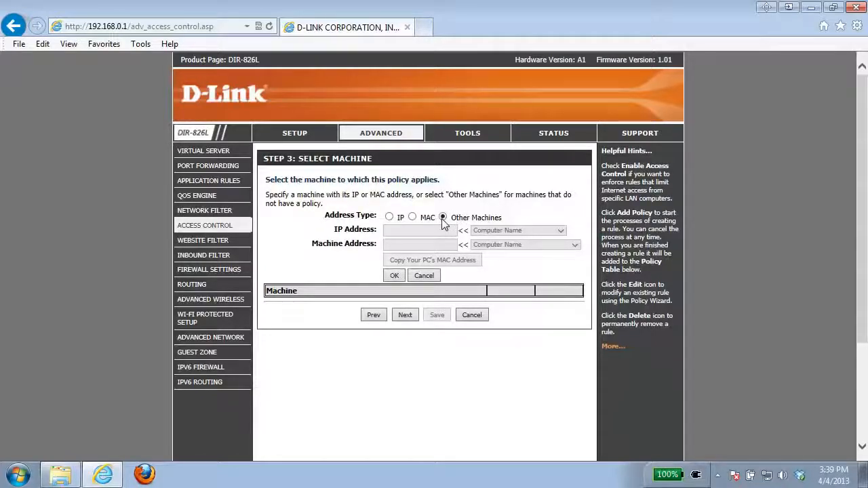
{"action": "left_click", "coordinate": [399, 282]}
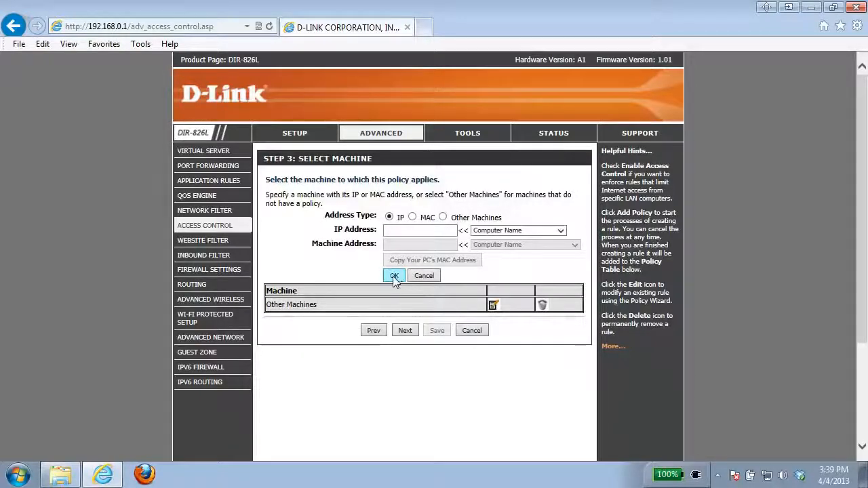
{"action": "left_click", "coordinate": [560, 231]}
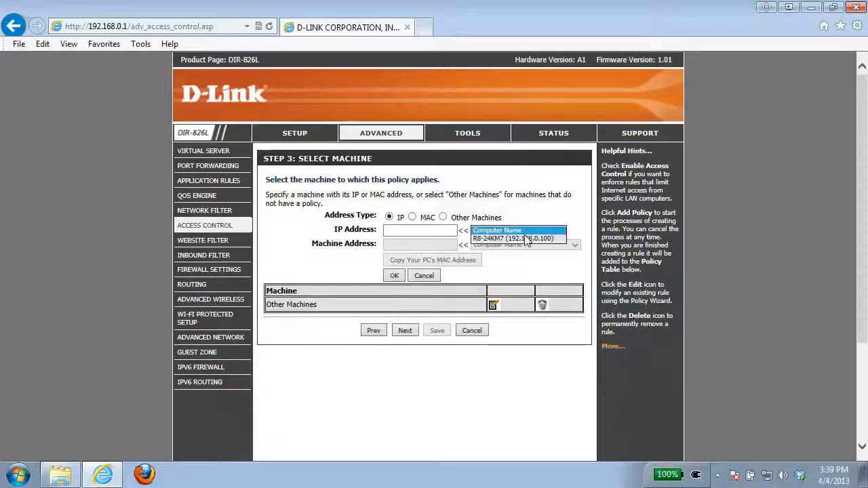
{"action": "left_click", "coordinate": [522, 238]}
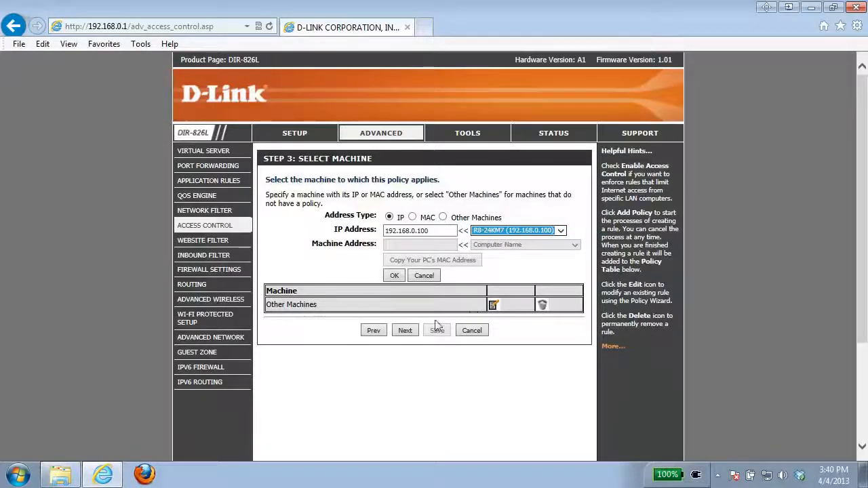
{"action": "left_click", "coordinate": [432, 229]}
{"action": "left_click_drag", "start_coordinate": [432, 229], "coordinate": [329, 234]}
{"action": "key", "text": "BackSpace"}
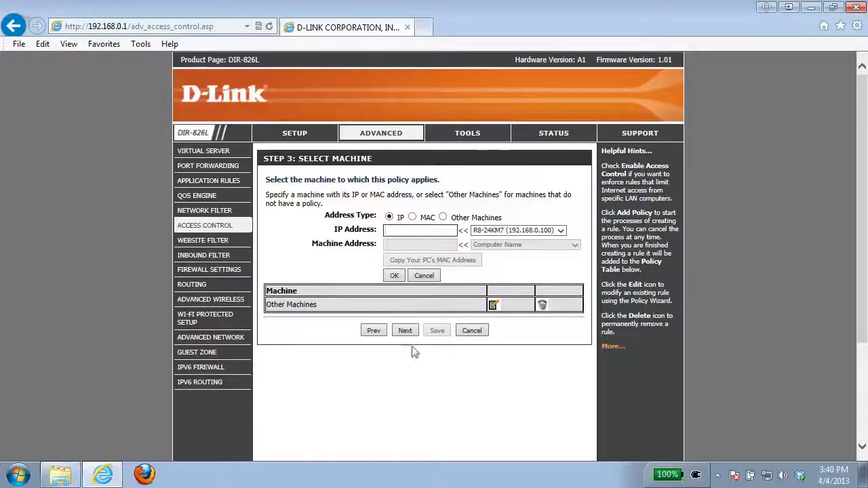
- Set the filtering method to Block Some Access, with both the web filter and the advanced port filters applied
{"action": "left_click", "coordinate": [406, 331]}
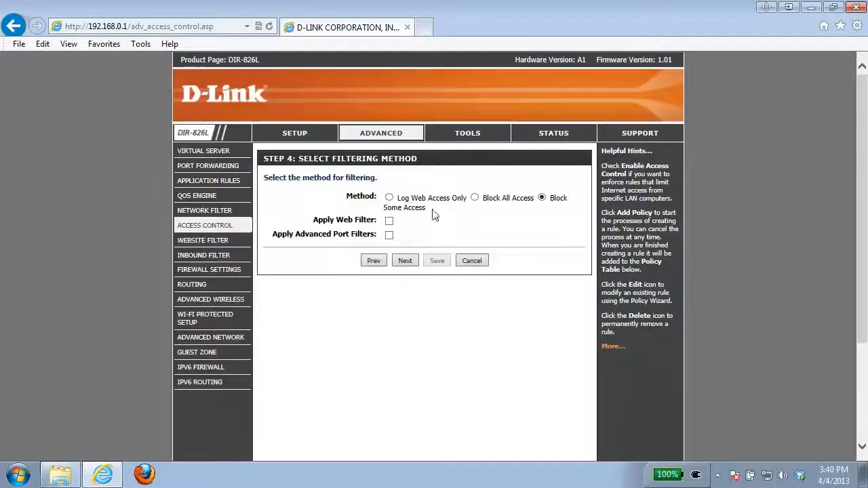
{"action": "left_click", "coordinate": [475, 201]}
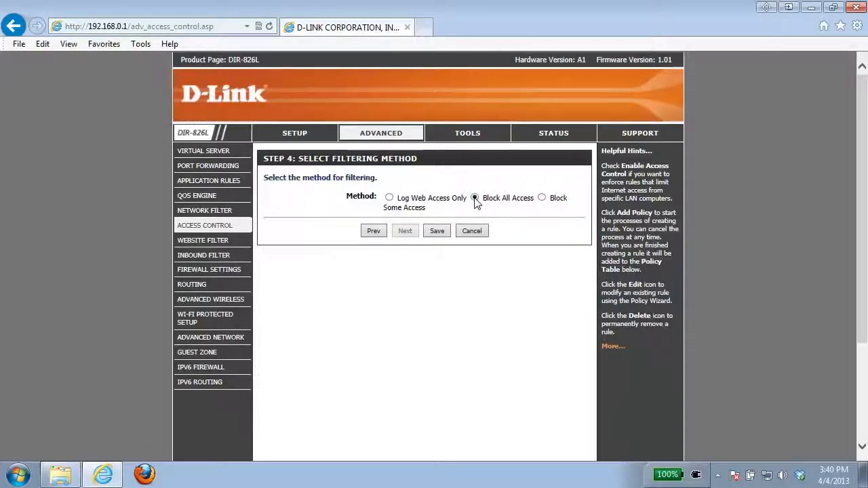
{"action": "left_click", "coordinate": [541, 198]}
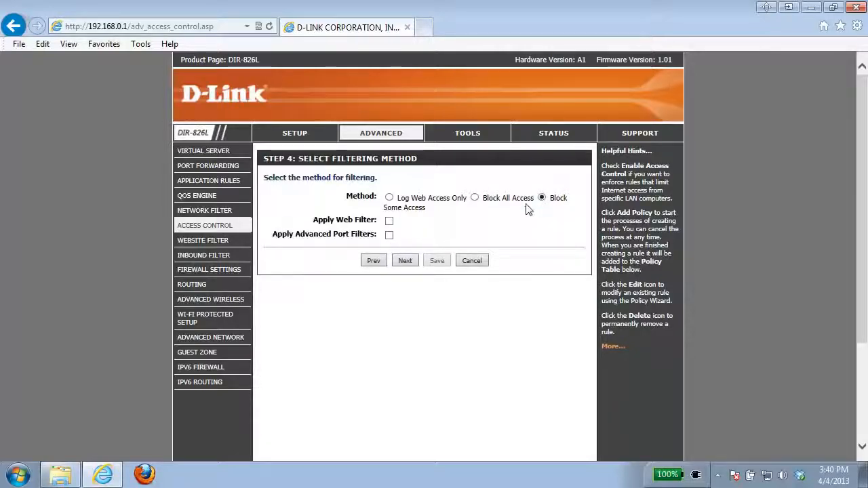
{"action": "left_click", "coordinate": [388, 222]}
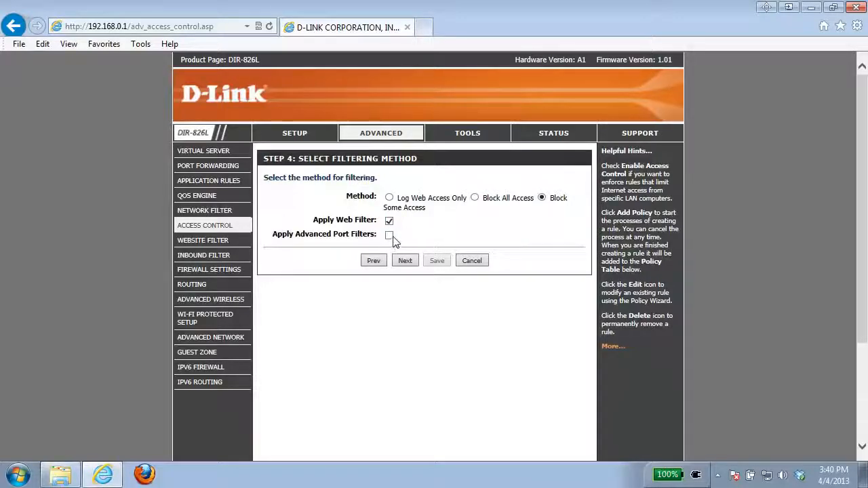
{"action": "left_click", "coordinate": [390, 236]}
{"action": "left_click", "coordinate": [406, 261]}
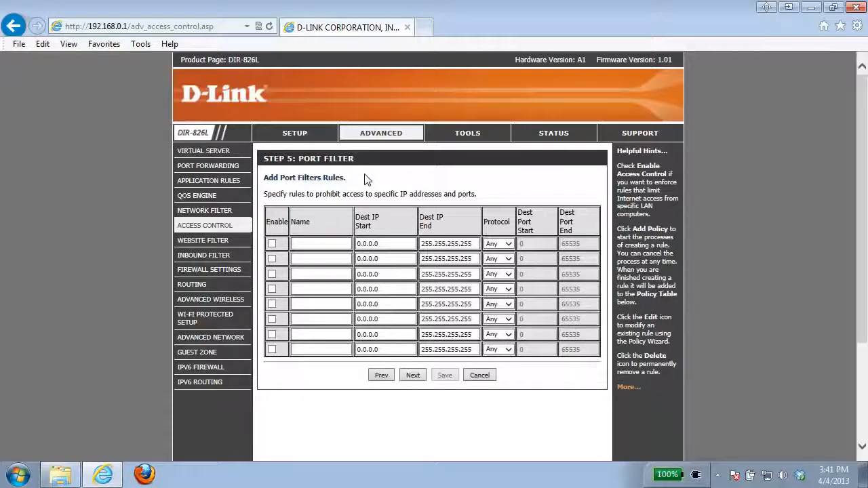
- Enable the first port filter rule and name it Block FTP
{"action": "left_click", "coordinate": [272, 244]}
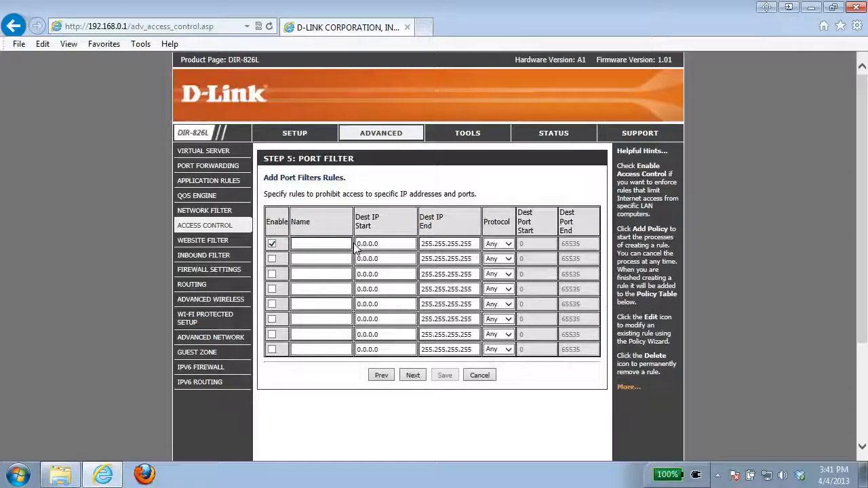
{"action": "type", "text": "Block FTP"}
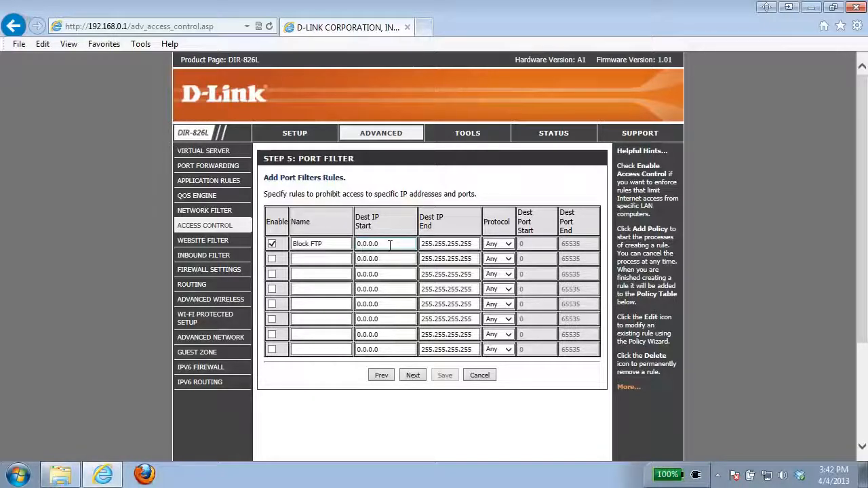
{"action": "left_click_drag", "start_coordinate": [390, 244], "coordinate": [349, 245]}
{"action": "left_click", "coordinate": [470, 245]}
{"action": "left_click_drag", "start_coordinate": [470, 244], "coordinate": [413, 242]}
{"action": "left_click", "coordinate": [463, 245]}
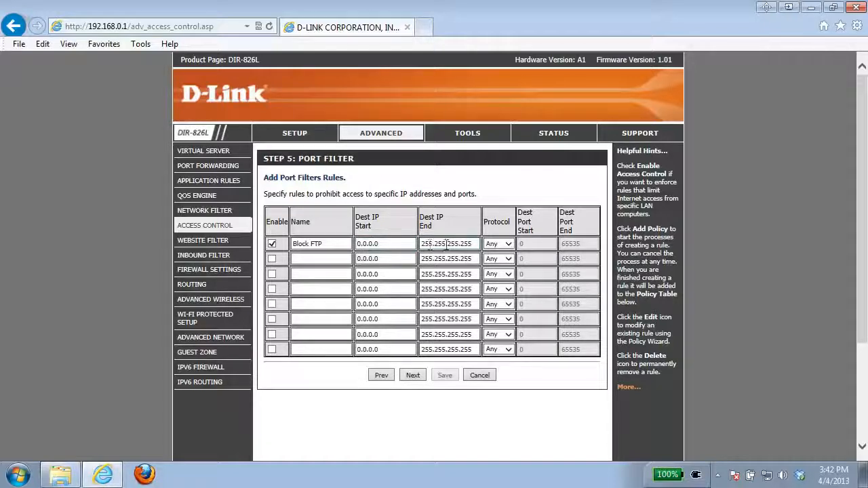
- Set the Block FTP rule's protocol to TCP and its destination port start and end to 21
{"action": "left_click", "coordinate": [508, 245]}
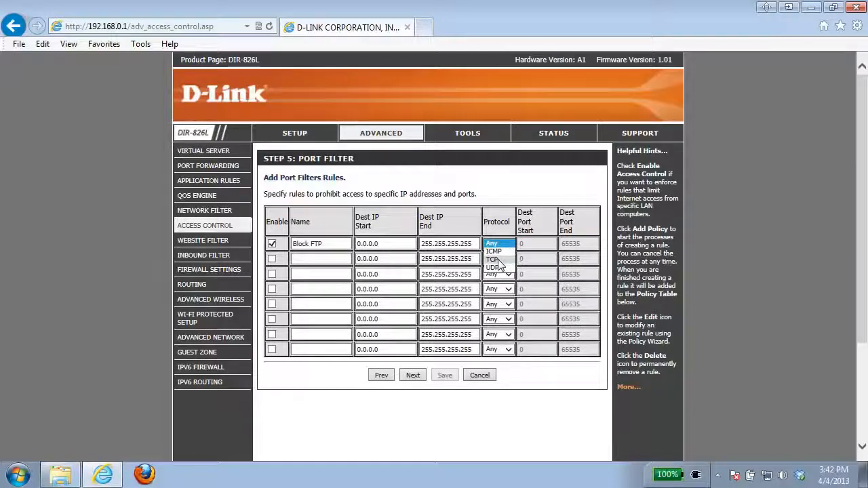
{"action": "left_click", "coordinate": [494, 260]}
{"action": "left_click", "coordinate": [532, 247]}
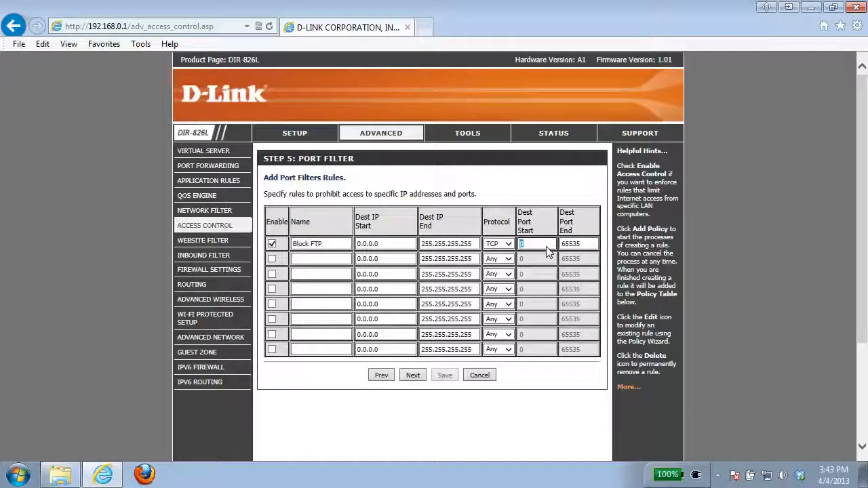
{"action": "type", "text": "1"}
{"action": "key", "text": "Tab"}
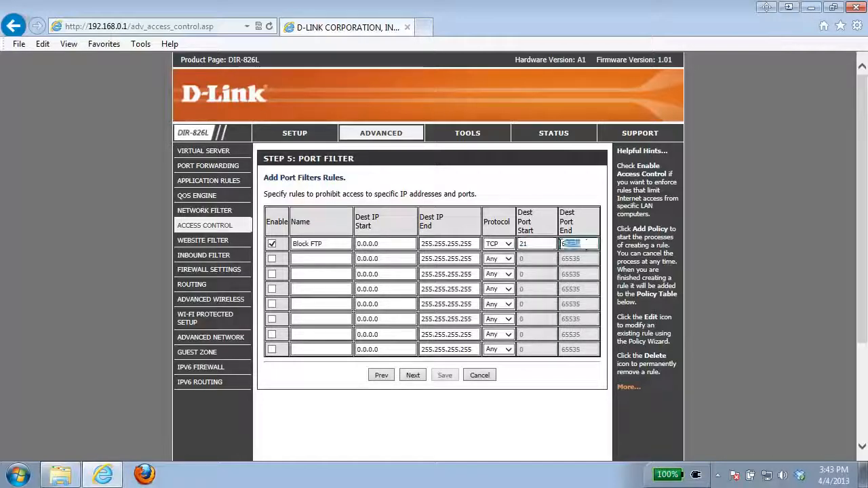
{"action": "type", "text": "21"}
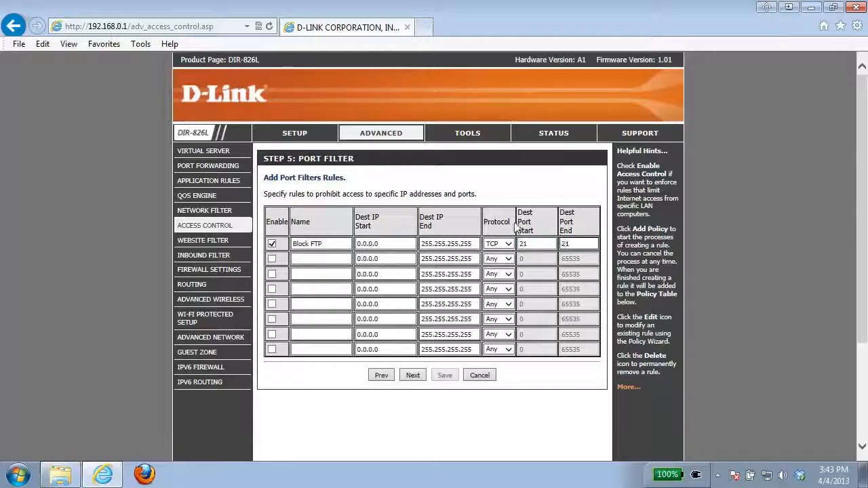
- Finish the policy wizard past the web access logging step, save the policy and return to the access control page
{"action": "left_click", "coordinate": [414, 376]}
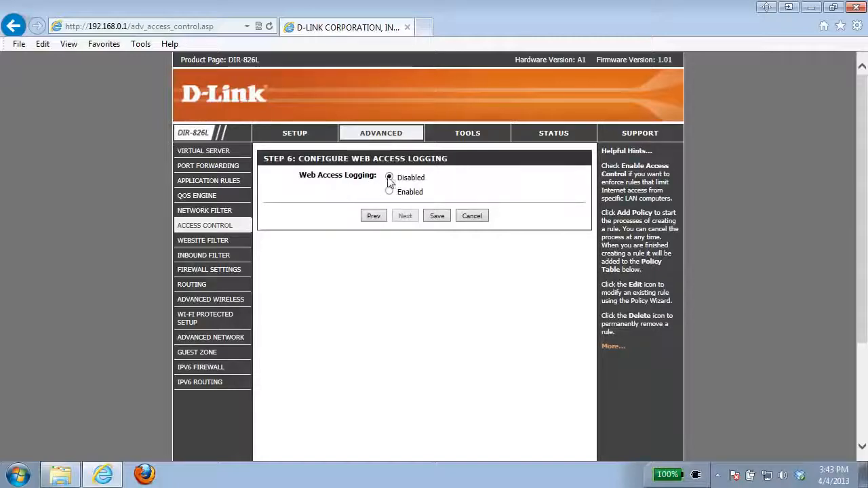
{"action": "left_click", "coordinate": [438, 217]}
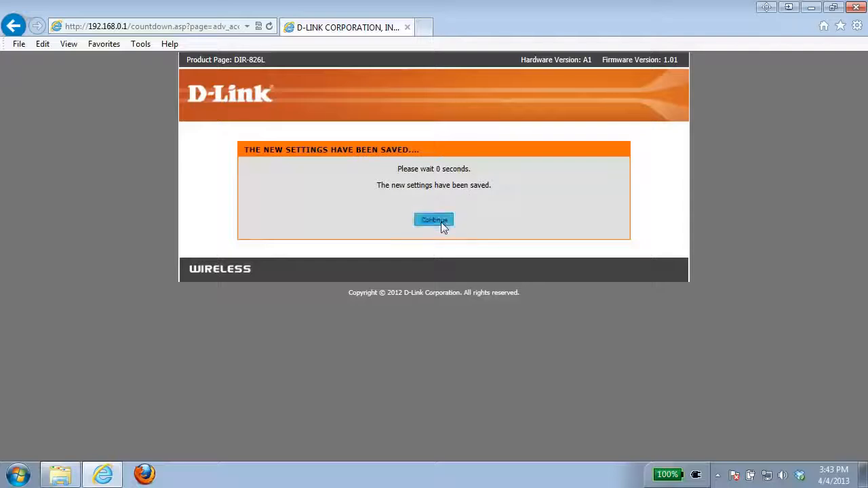
{"action": "left_click", "coordinate": [441, 222]}
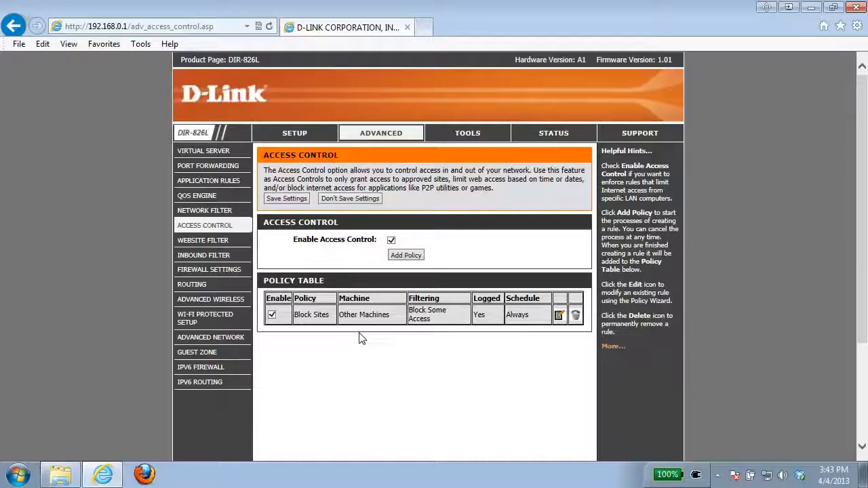
- Open the website filter settings and choose DENY computers access to ONLY these sites
{"action": "left_click", "coordinate": [228, 242]}
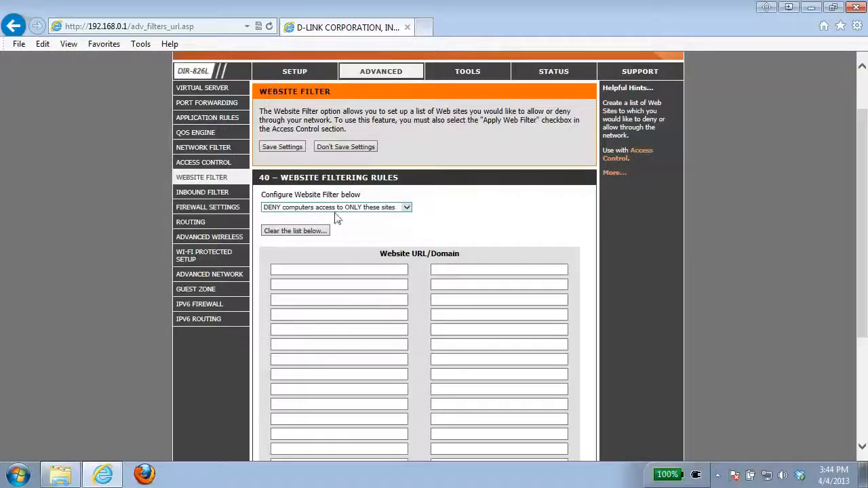
{"action": "left_click", "coordinate": [390, 208]}
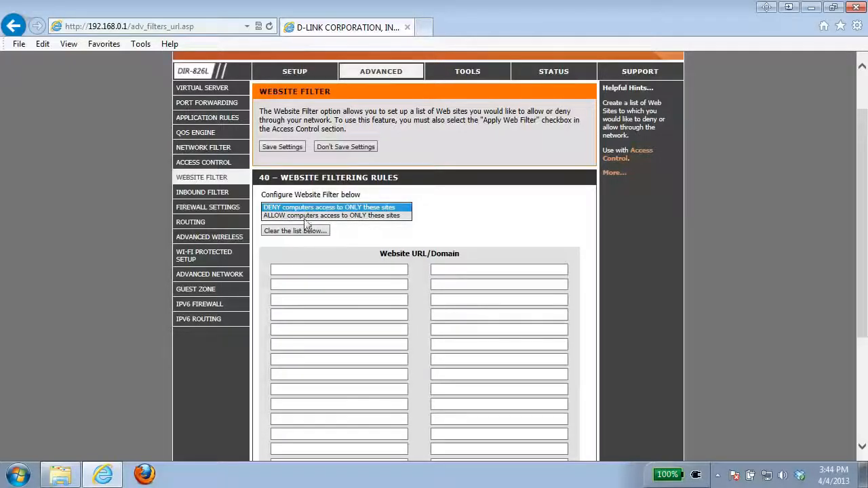
{"action": "left_click", "coordinate": [353, 241]}
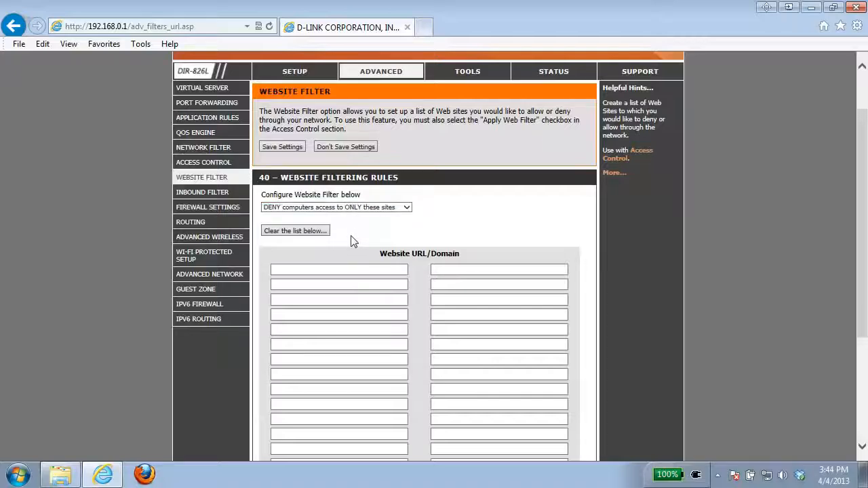
{"action": "left_click", "coordinate": [305, 207]}
{"action": "left_click", "coordinate": [305, 210]}
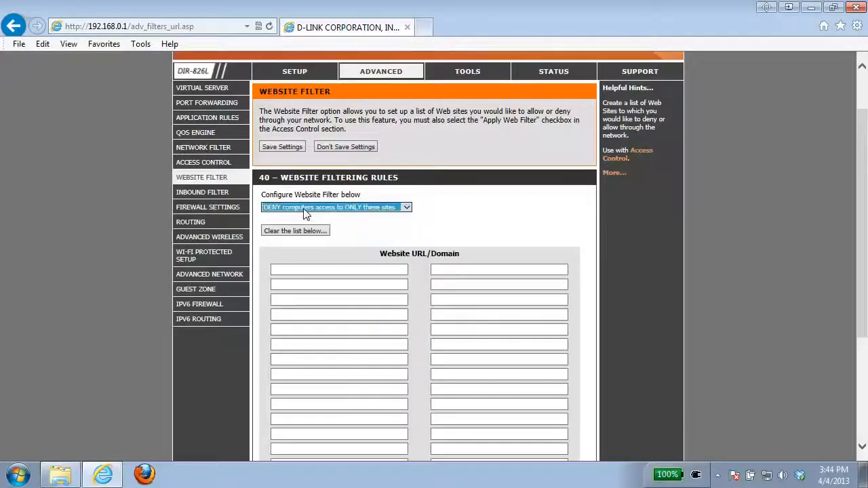
- Add facebook.com as the first website in the filter list and save the settings
{"action": "left_click", "coordinate": [293, 271]}
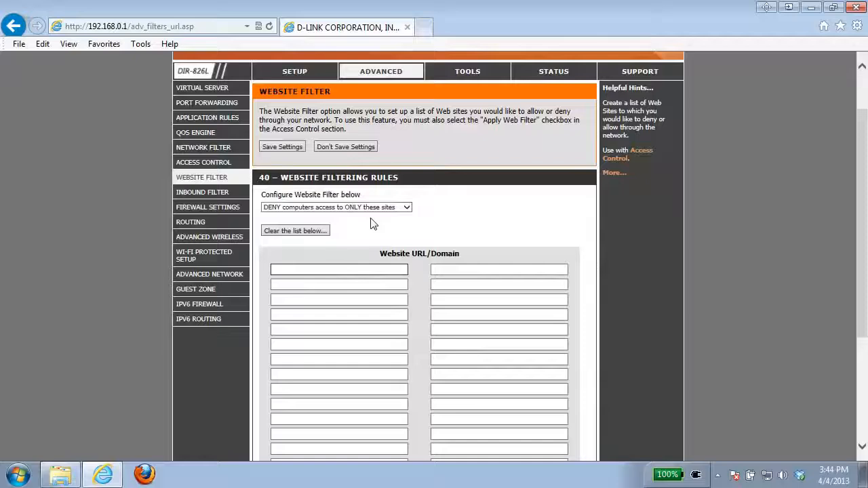
{"action": "type", "text": "facebook.com"}
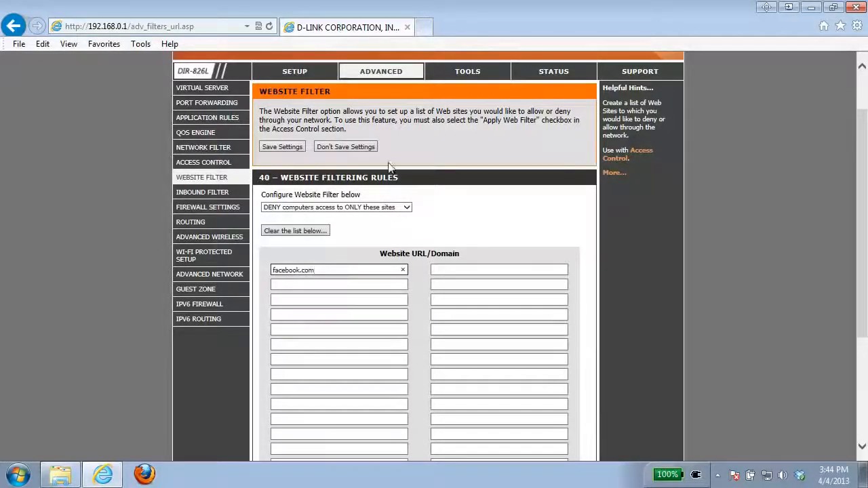
{"action": "scroll", "coordinate": [434, 215], "scroll_direction": "up", "scroll_amount": 1}
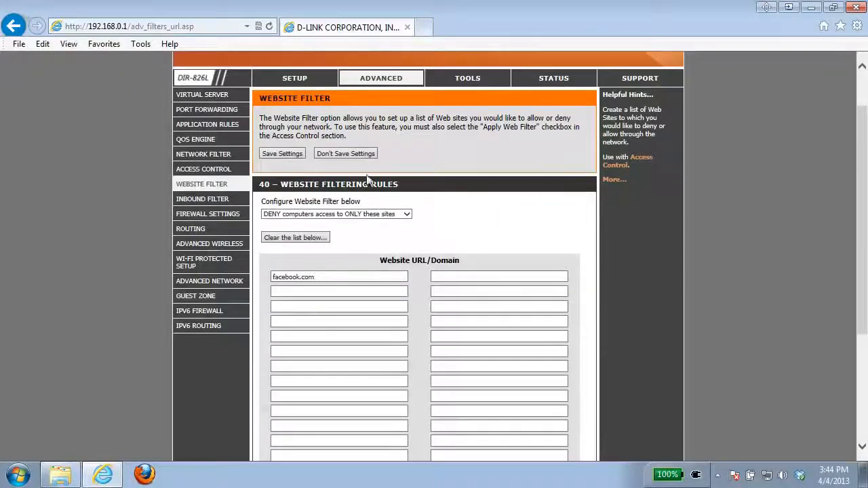
{"action": "left_click", "coordinate": [286, 153]}
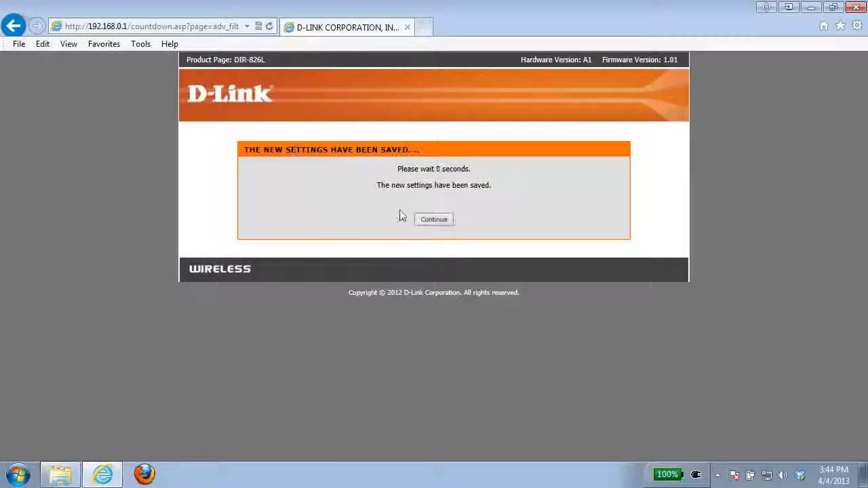
{"action": "left_click", "coordinate": [439, 220]}
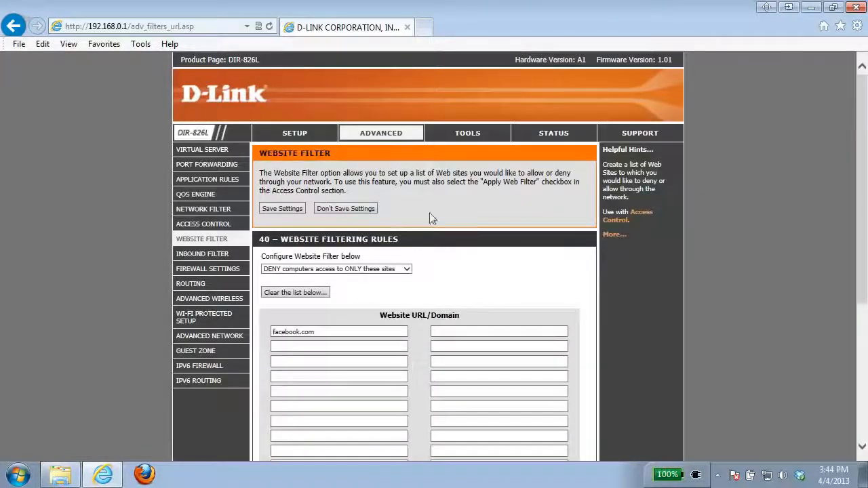
{"action": "left_click", "coordinate": [423, 27]}
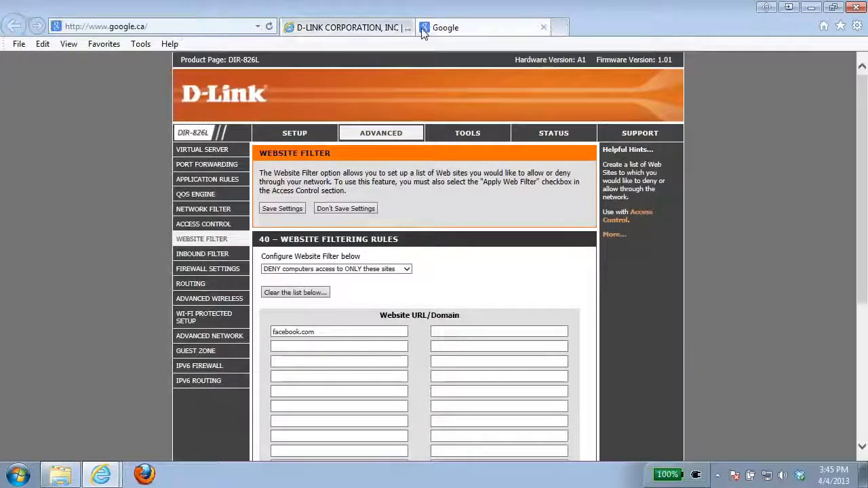
{"action": "left_click", "coordinate": [155, 28]}
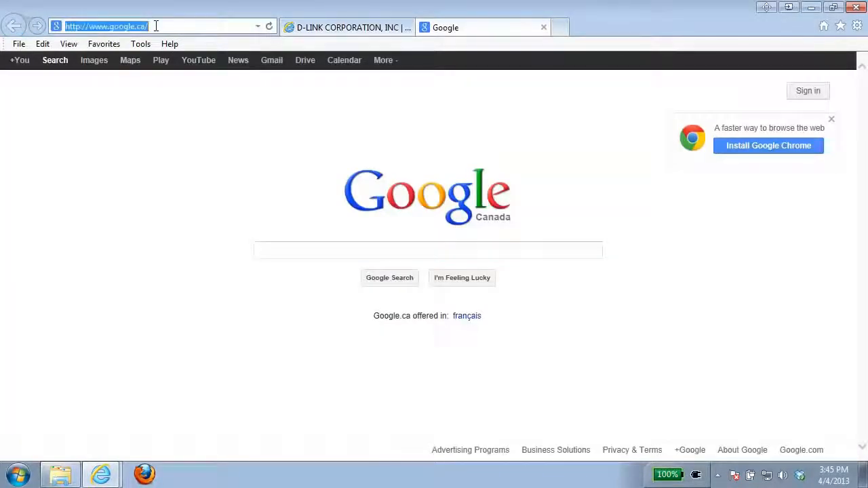
{"action": "type", "text": "fa"}
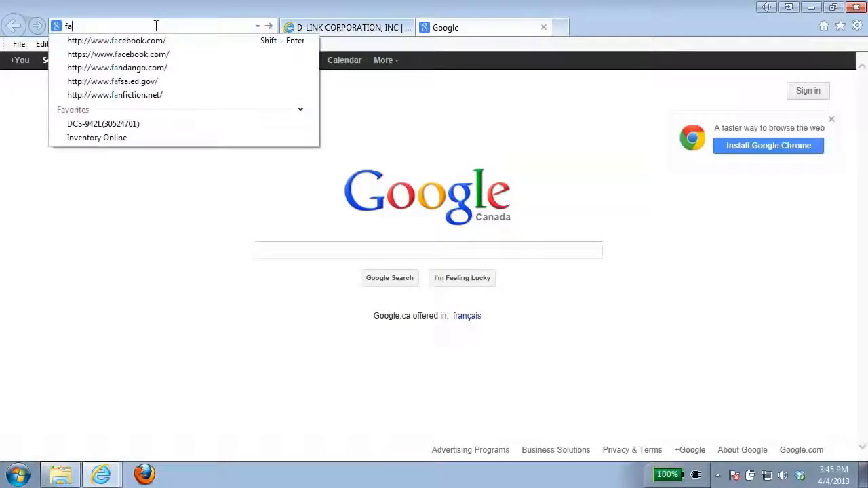
{"action": "key", "text": "Down"}
{"action": "key", "text": "Return"}
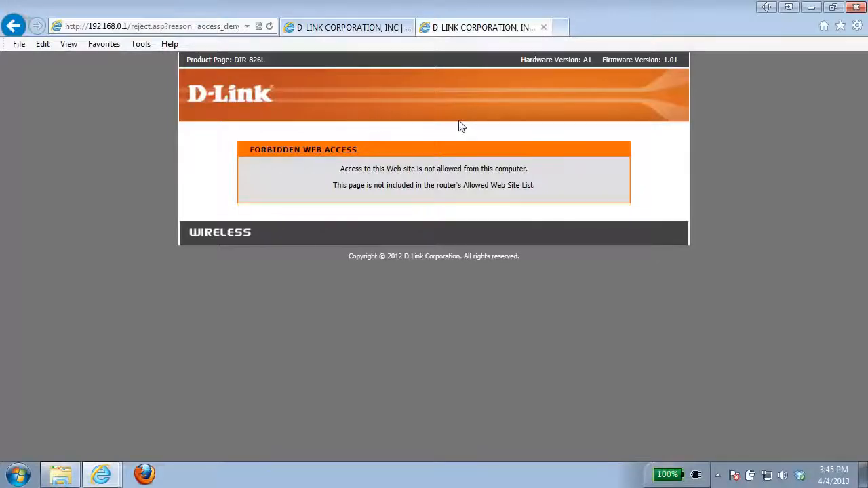
- Test the FTP block by browsing to ftp.dlink.com in the same tab
{"action": "left_click", "coordinate": [115, 28]}
{"action": "type", "text": "ftp"}
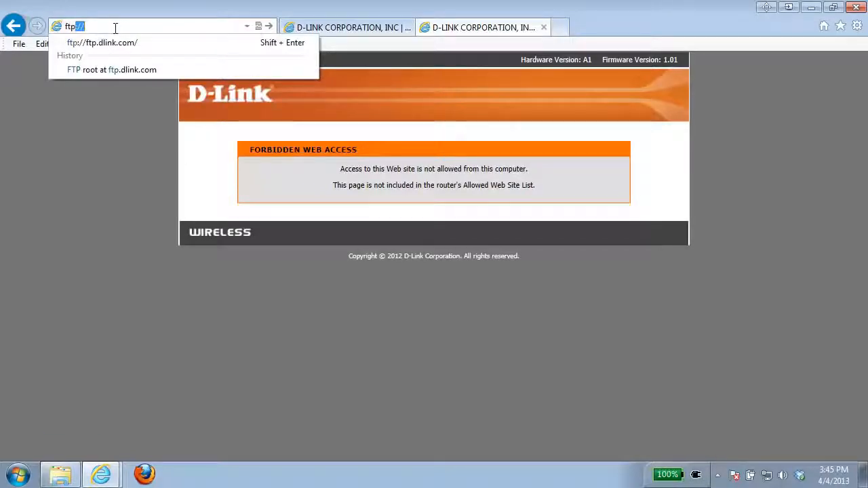
{"action": "type", "text": ".dlink.com"}
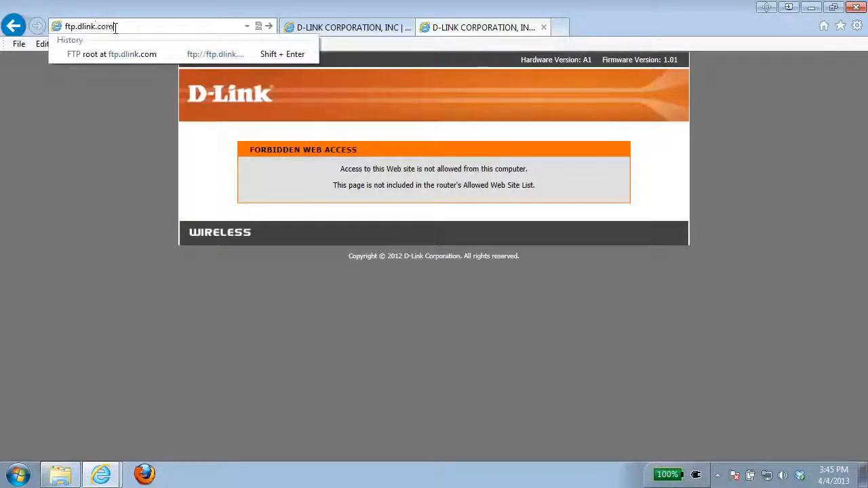
{"action": "key", "text": "Return"}
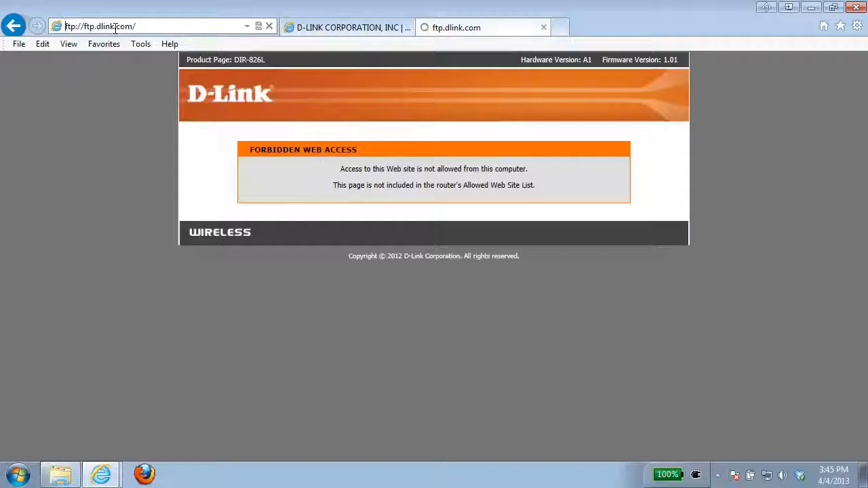